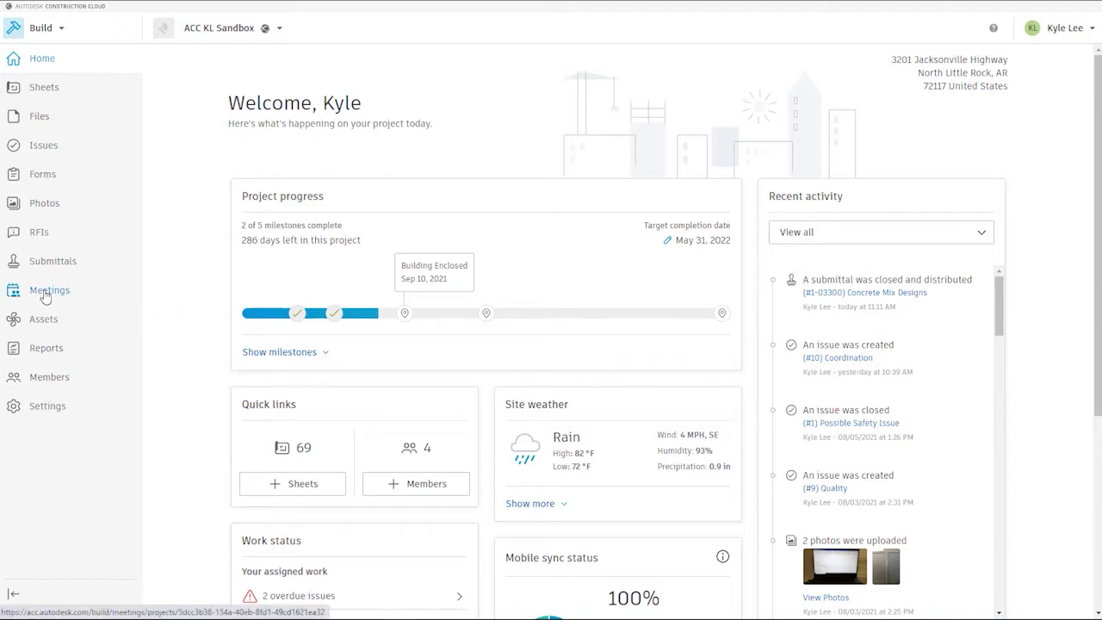
- Expand the OAC Weekly Meeting and Weekly Safety Meeting series in the project's meetings and open OAC Weekly Meeting 01
click(45, 293)
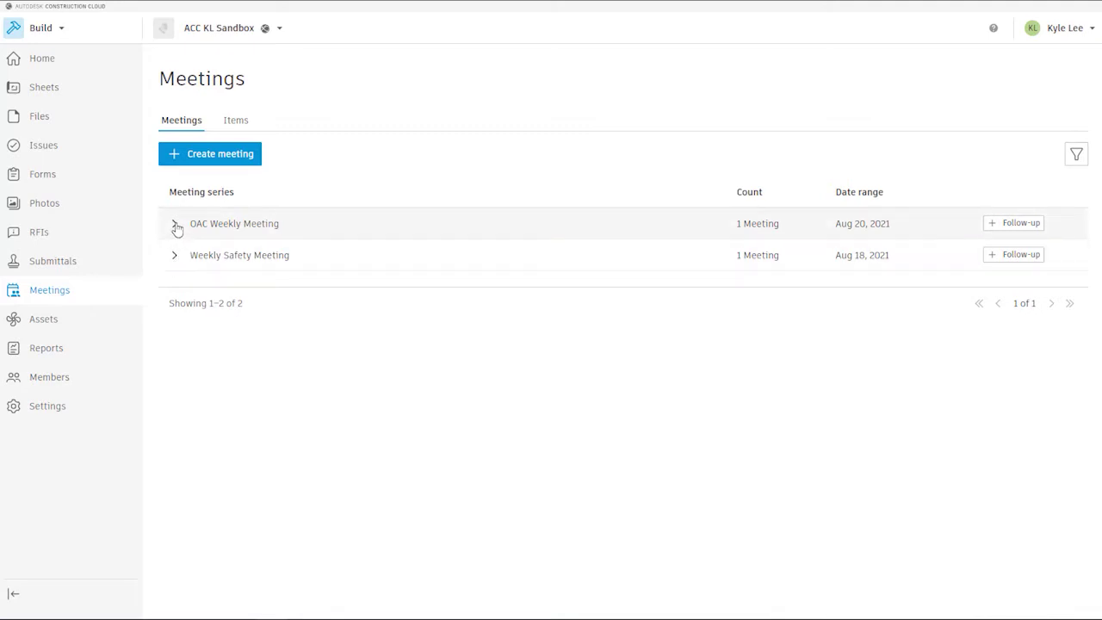
click(174, 223)
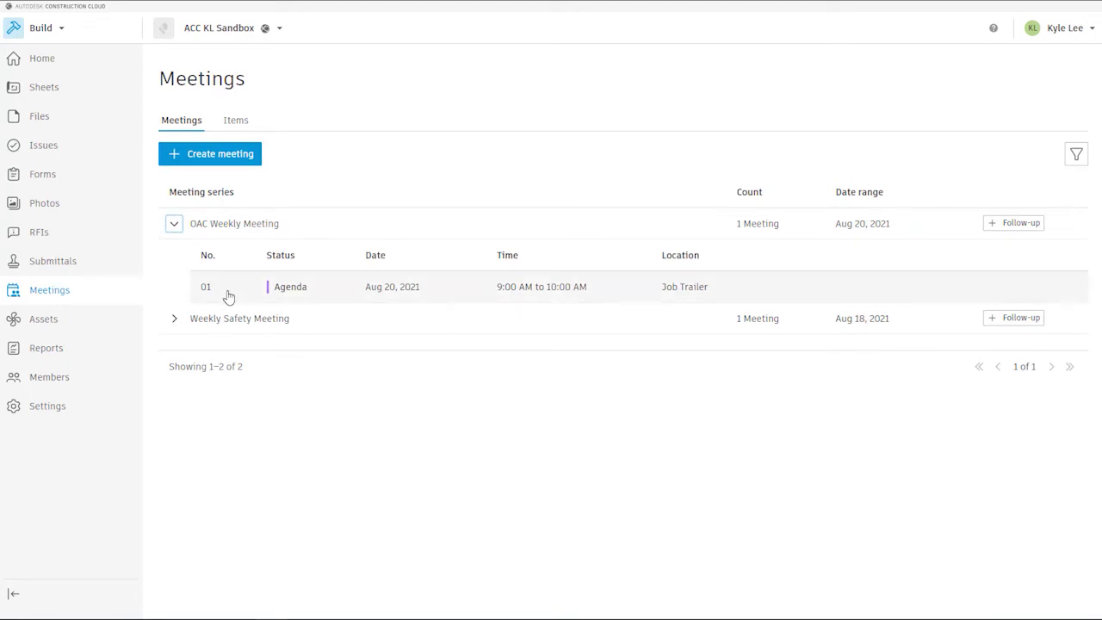
click(174, 319)
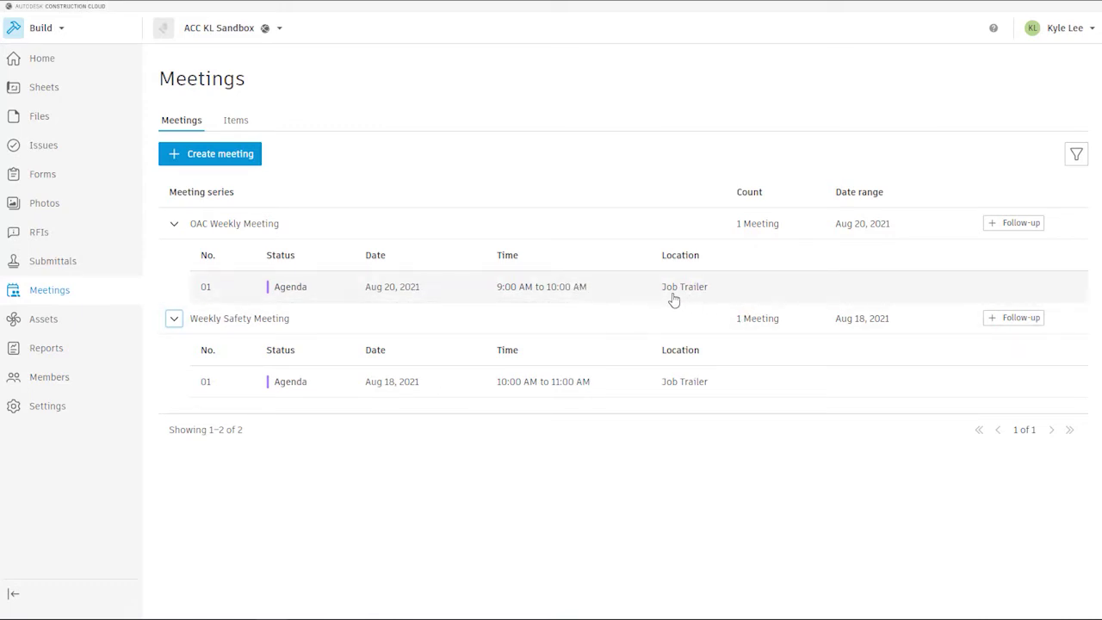
click(292, 291)
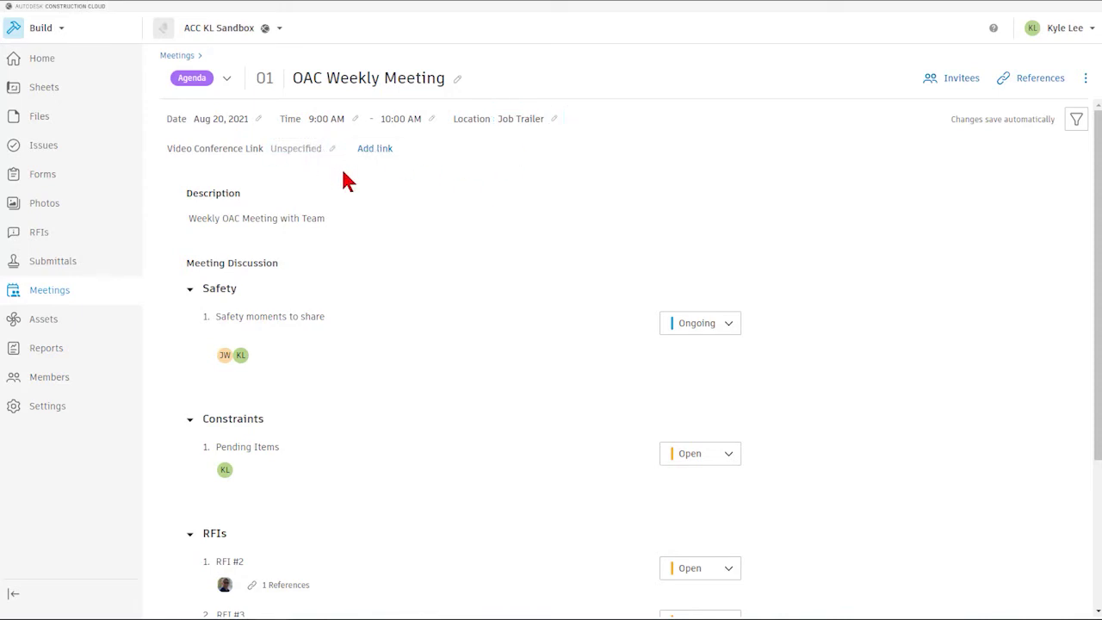
- Look through the OAC meeting agenda's description, Safety, Constraints and RFIs topics, and meeting summary section
click(326, 221)
click(371, 285)
click(191, 293)
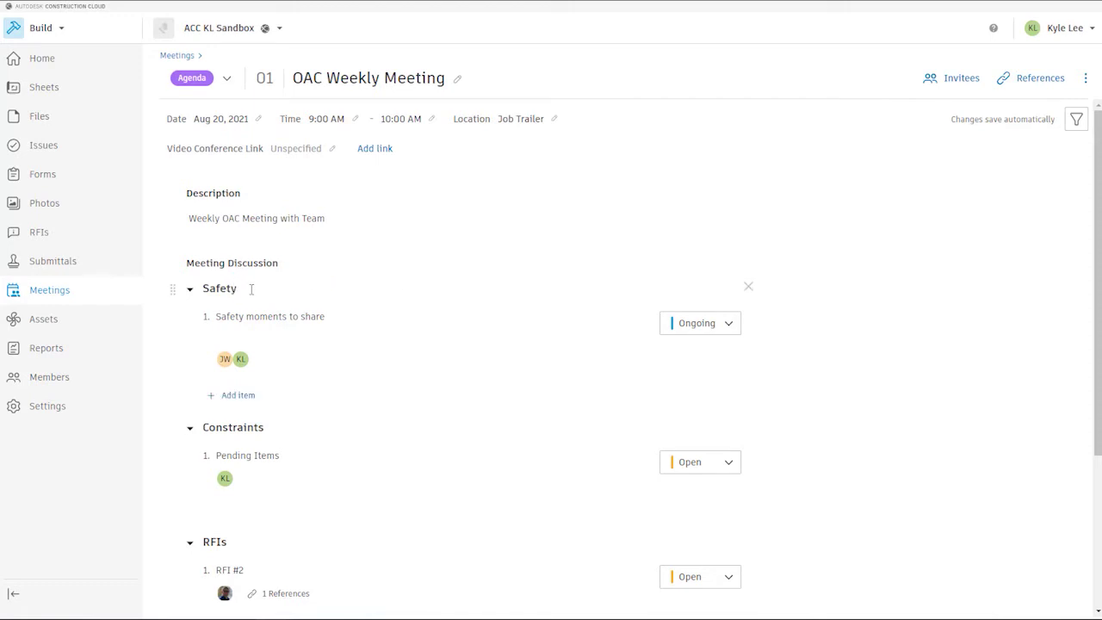
scroll(271, 425, down, 1)
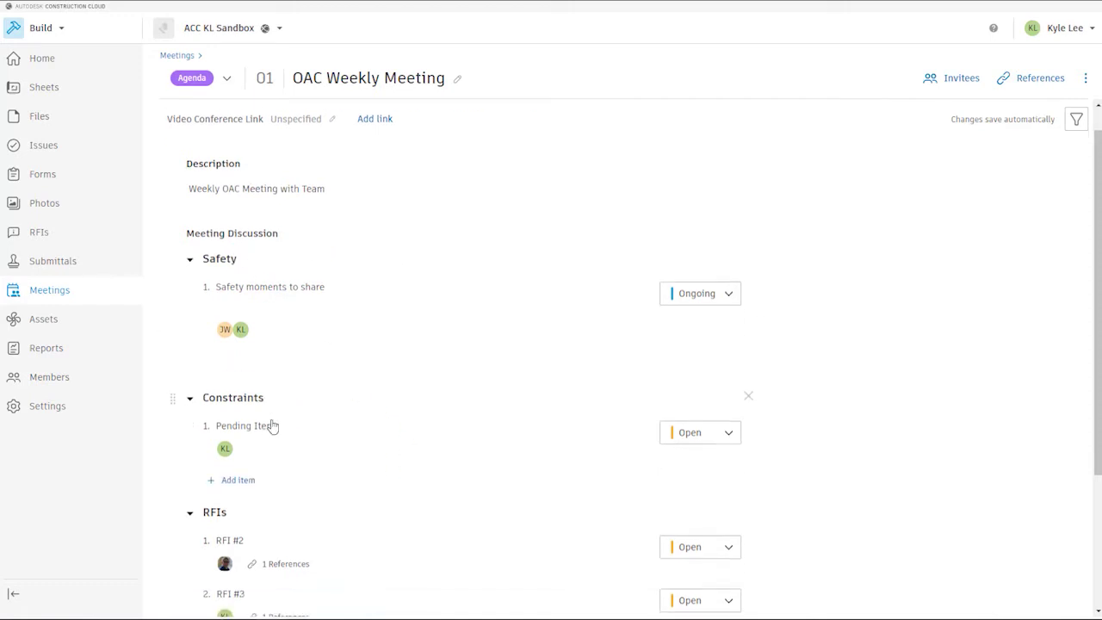
scroll(271, 426, down, 5)
scroll(448, 440, up, 5)
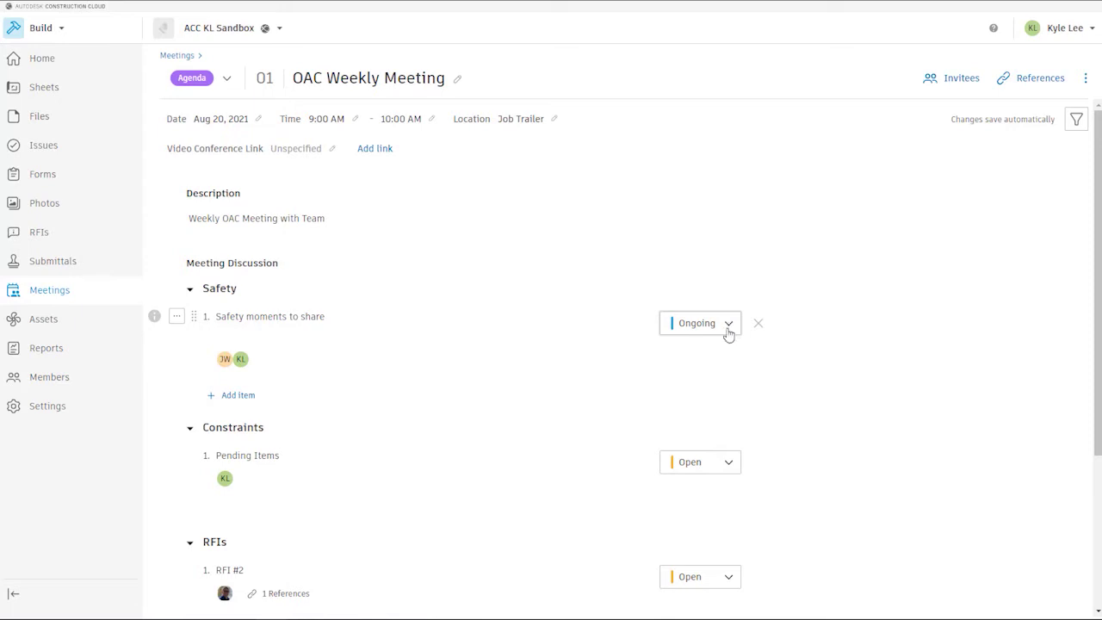
scroll(727, 334, down, 1)
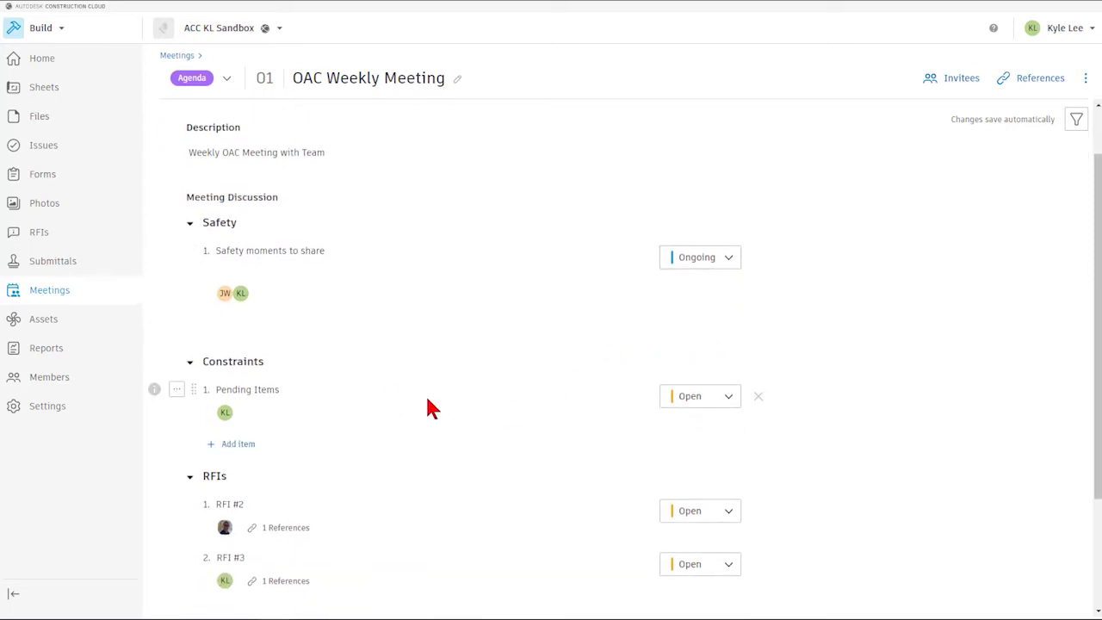
- Examine the status choices, assignee list and additional item options for the "Safety moments to share" item
click(729, 259)
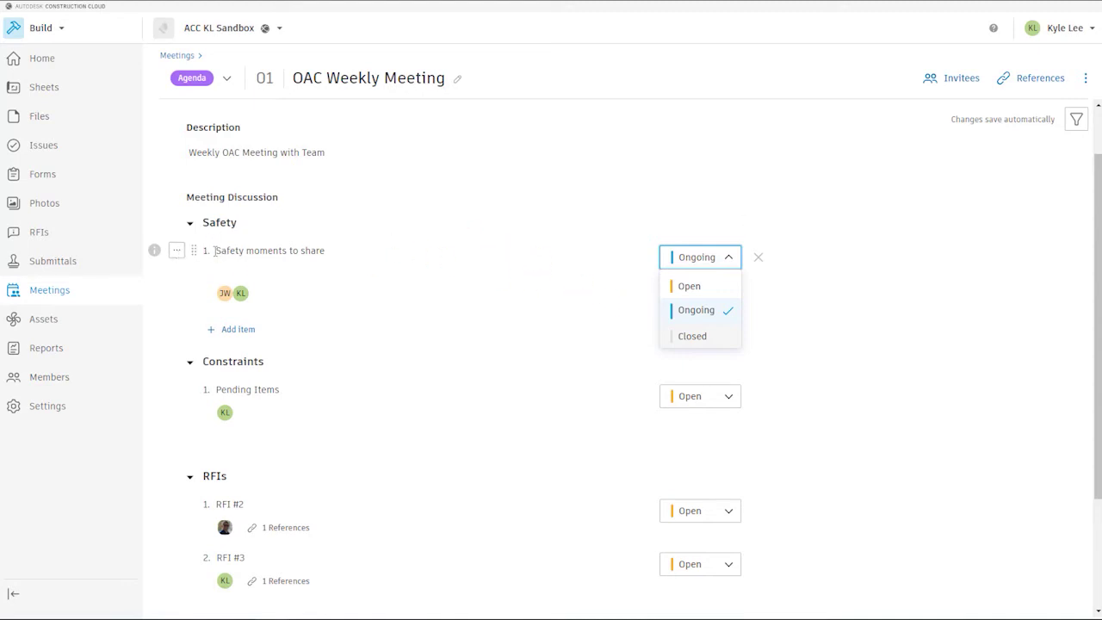
click(177, 254)
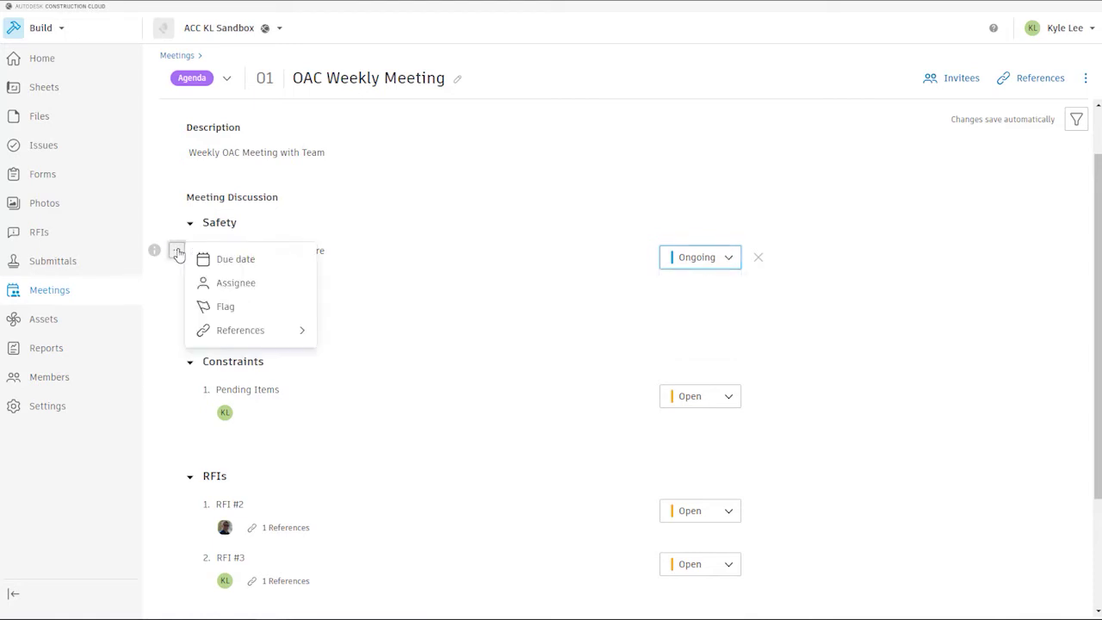
click(259, 290)
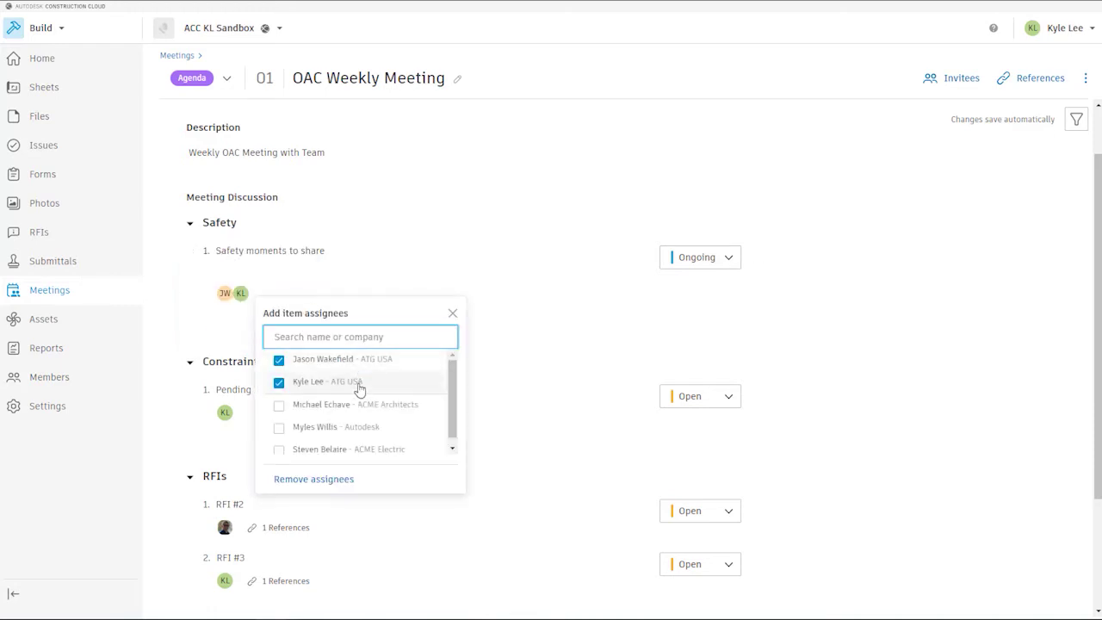
click(452, 313)
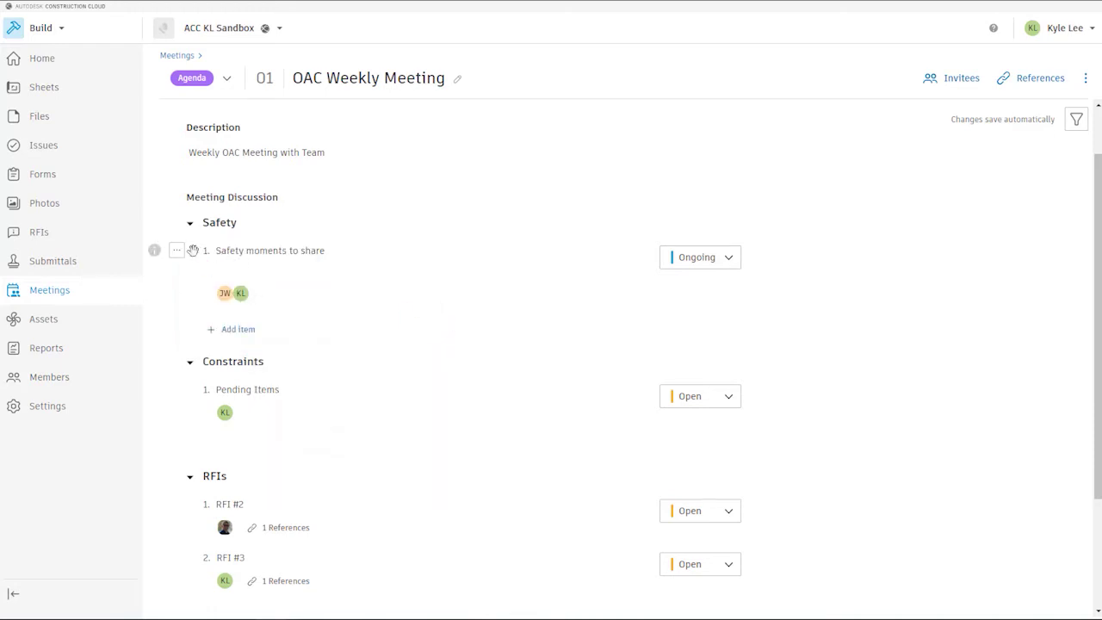
click(176, 251)
mouse_move(272, 336)
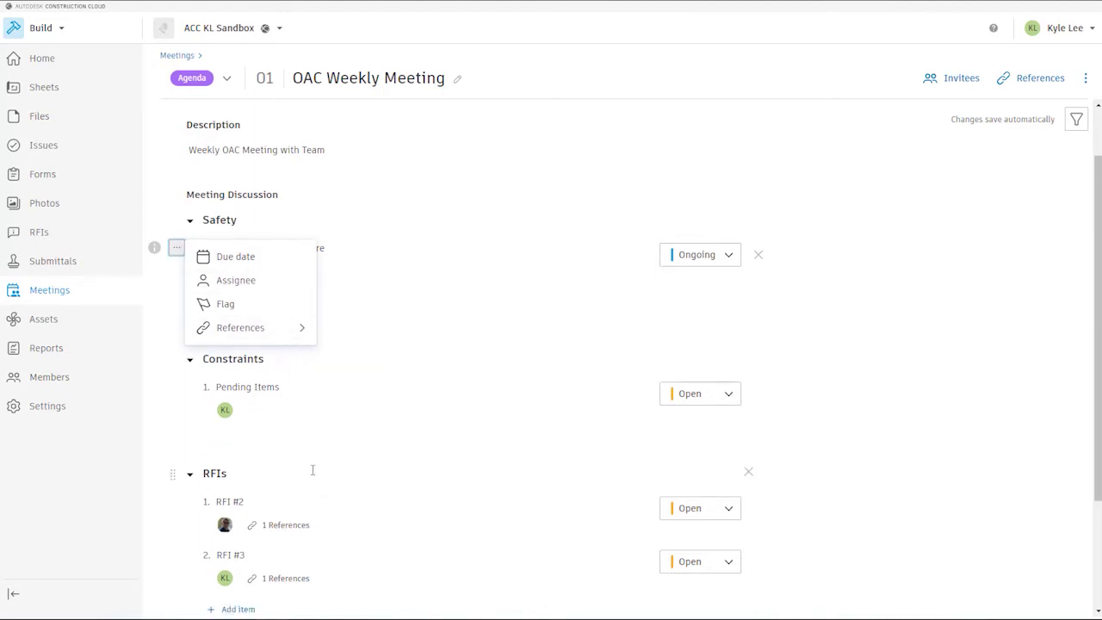
scroll(316, 452, down, 2)
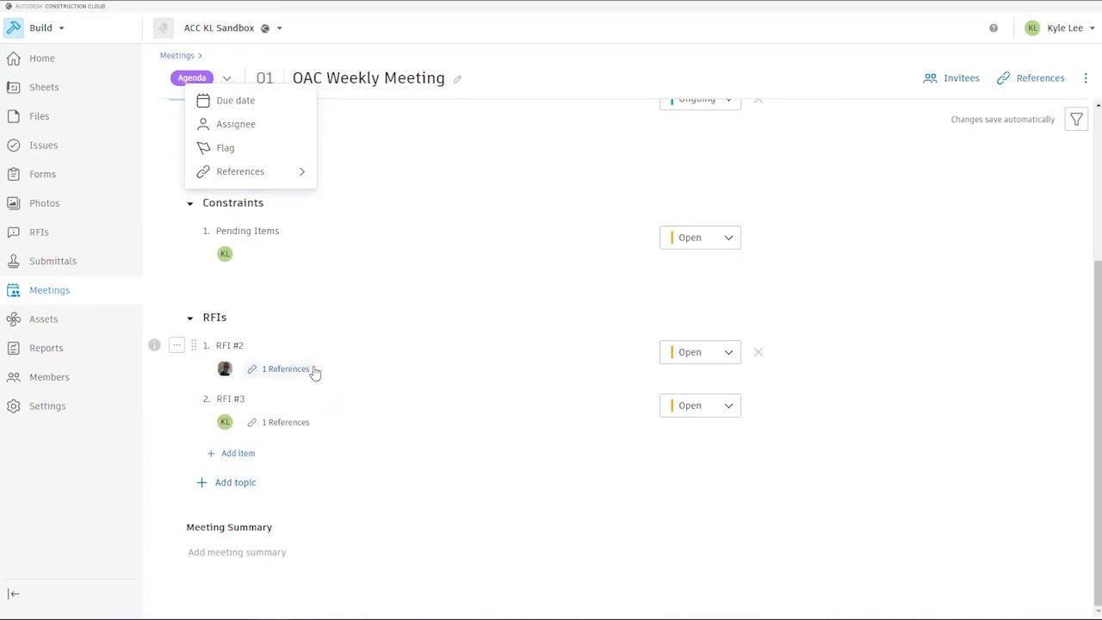
scroll(979, 451, up, 3)
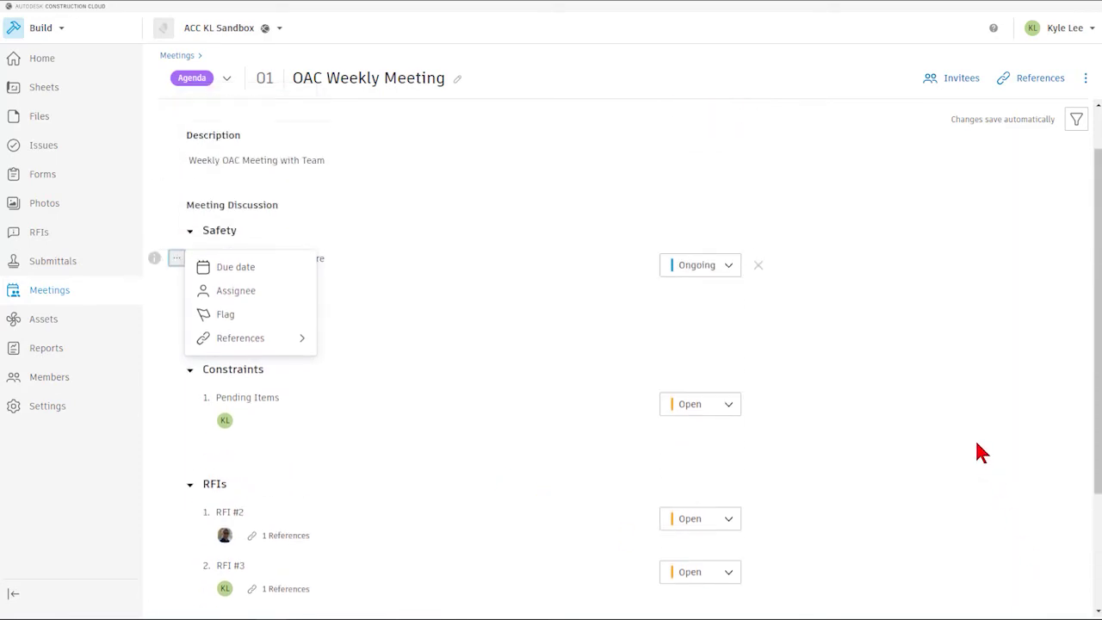
- Review the meeting's invitees and the form for creating a non-member invitee, then close the invitee dialogs
click(952, 81)
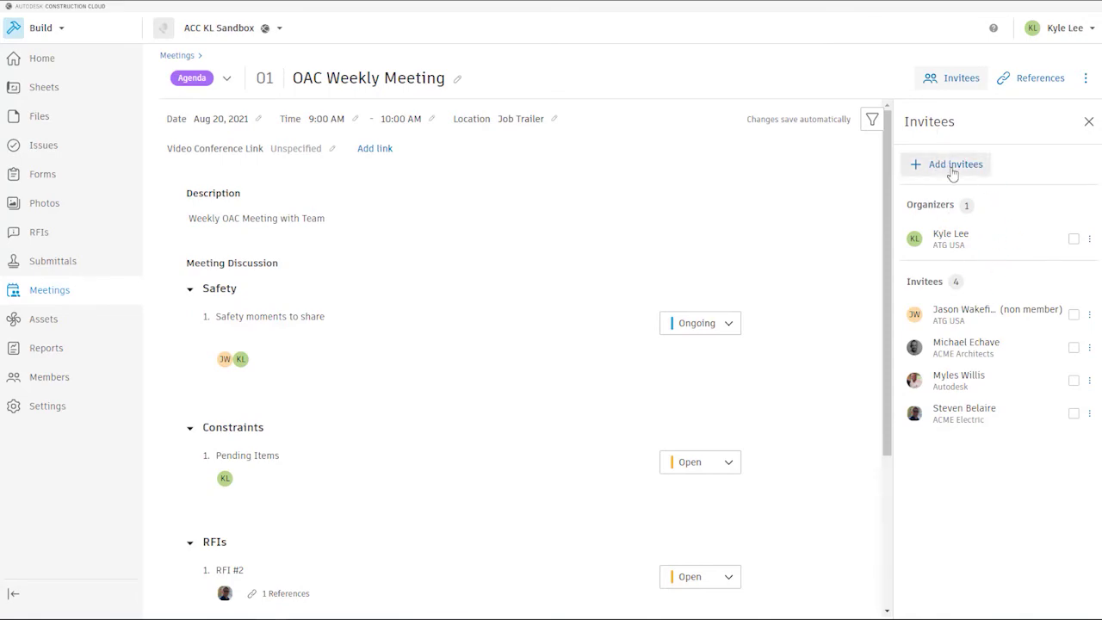
click(948, 166)
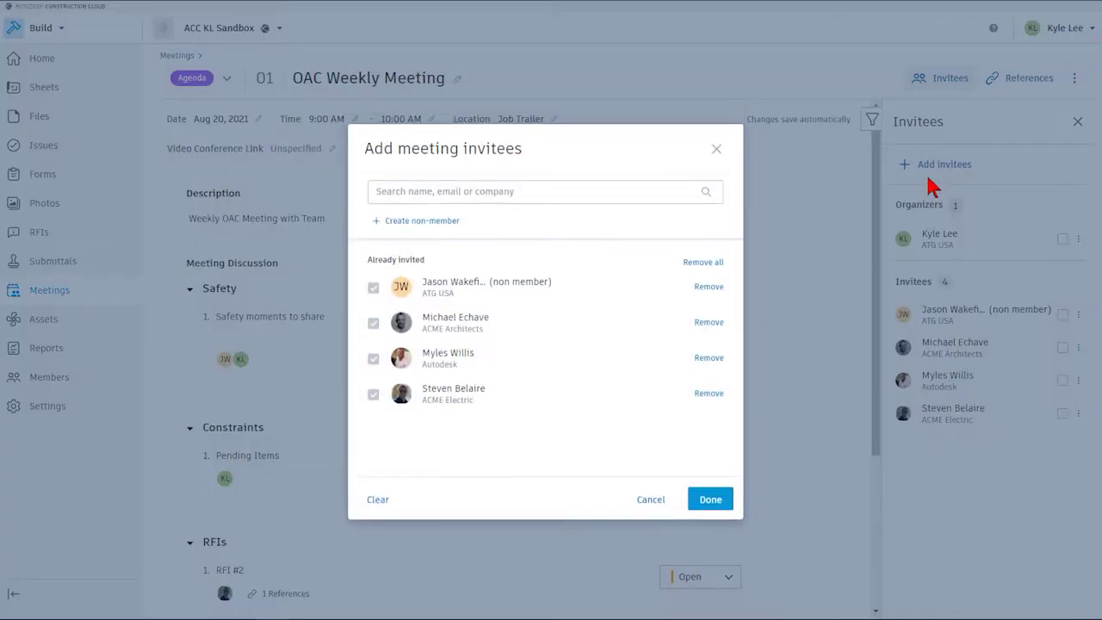
click(439, 222)
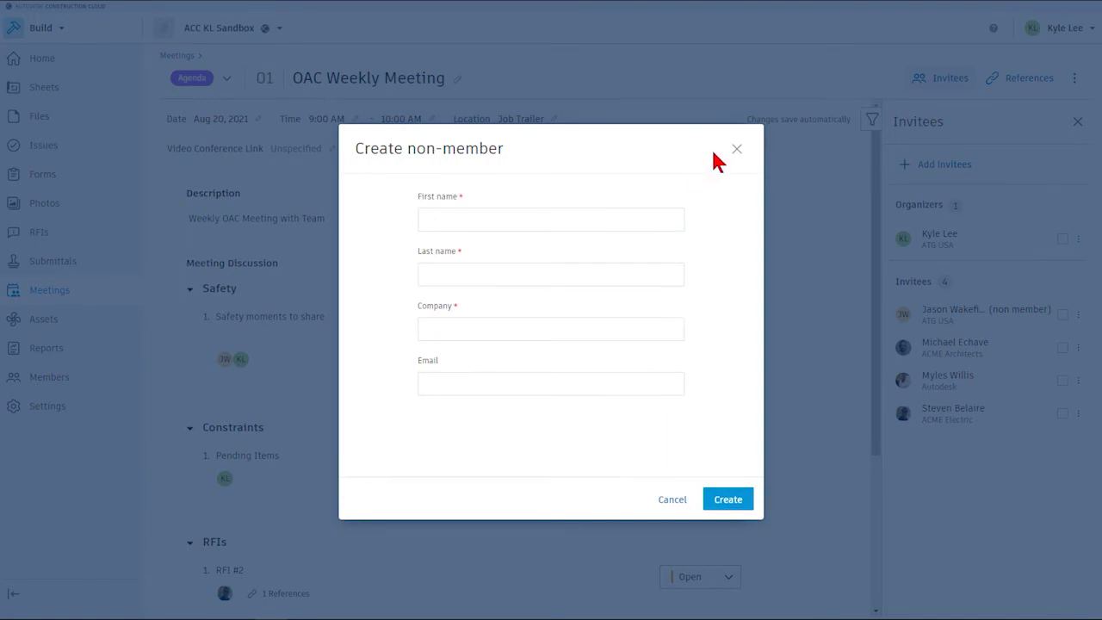
click(737, 149)
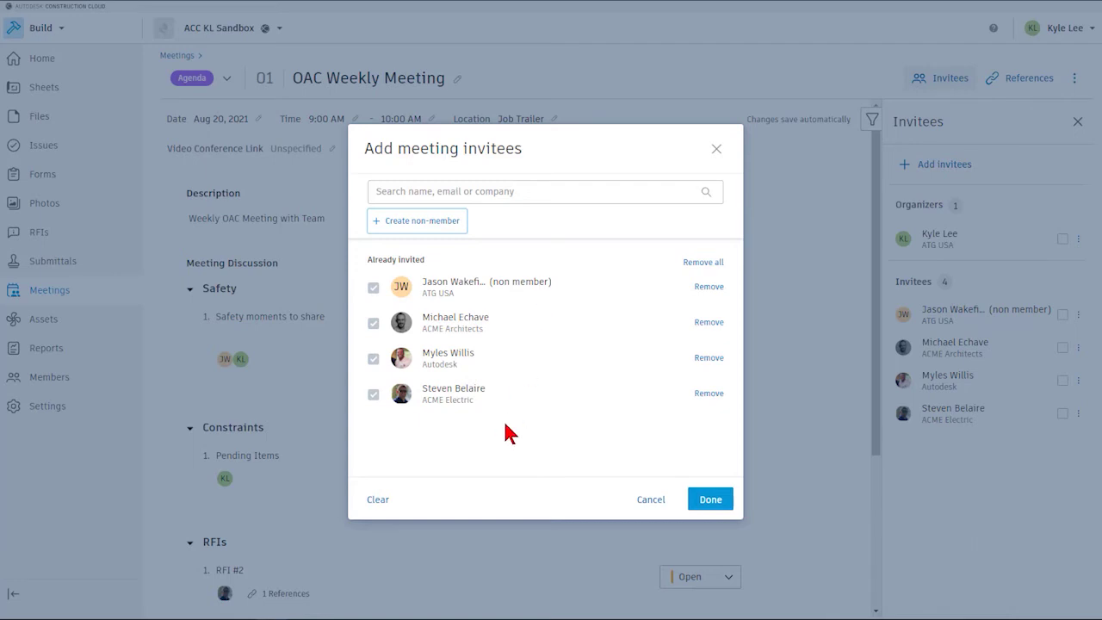
click(650, 499)
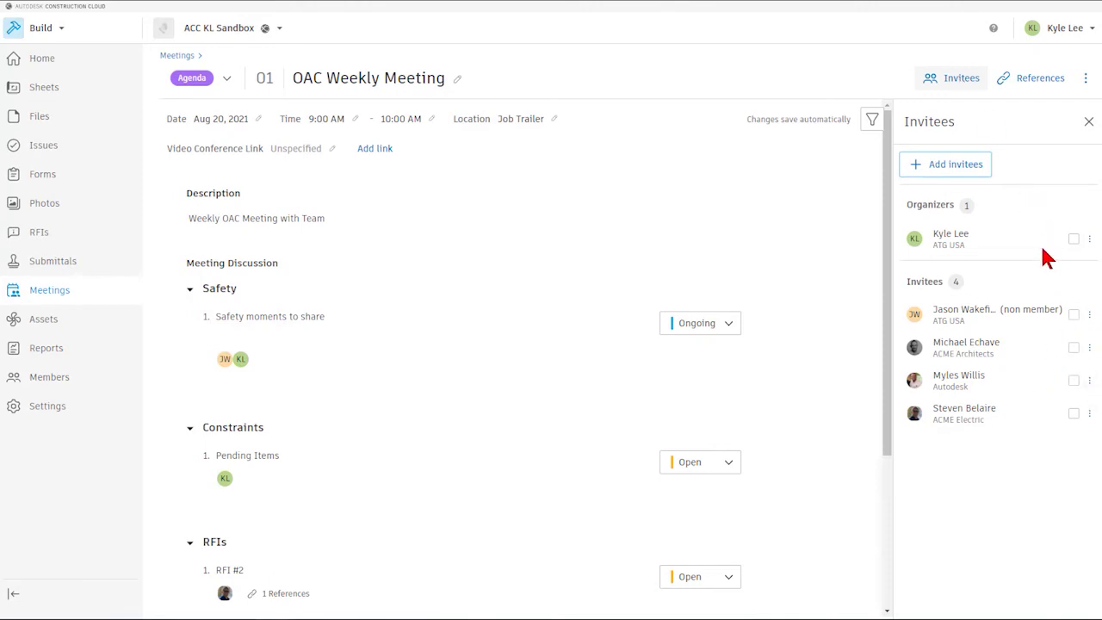
- Mark the organizer and all four invitees as attending the OAC Weekly Meeting
click(1074, 244)
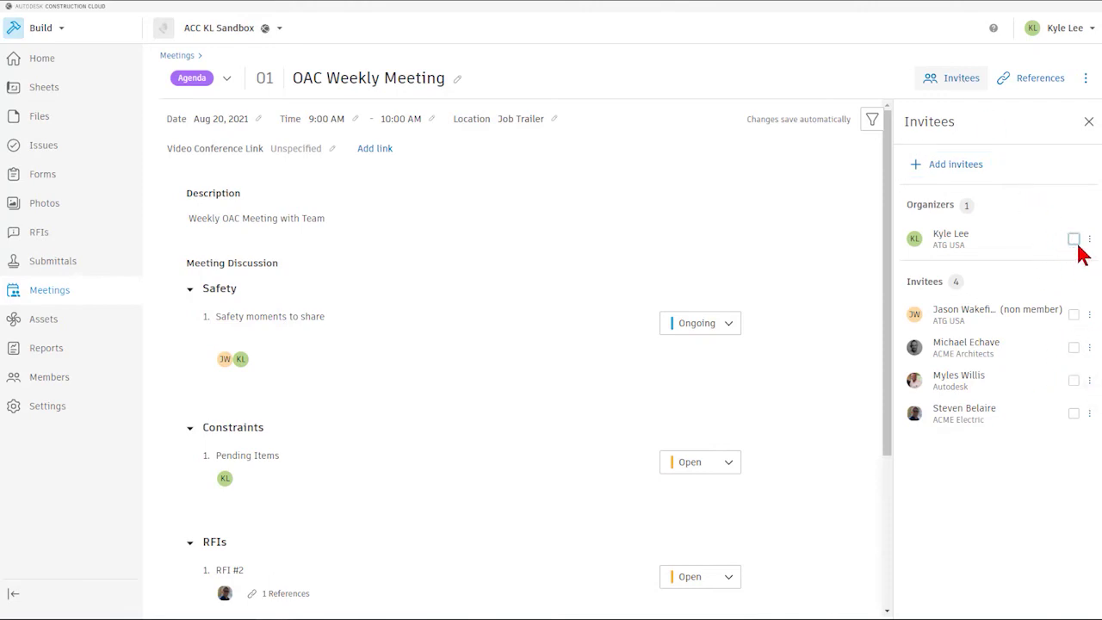
click(1075, 240)
click(1074, 316)
click(1075, 349)
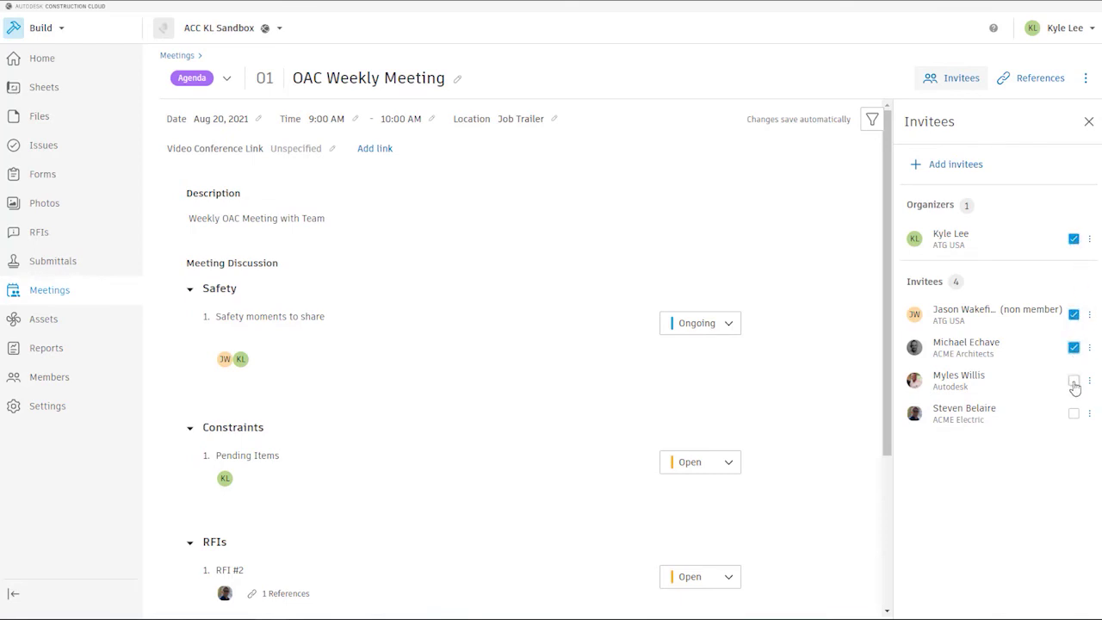
click(1074, 382)
click(1075, 415)
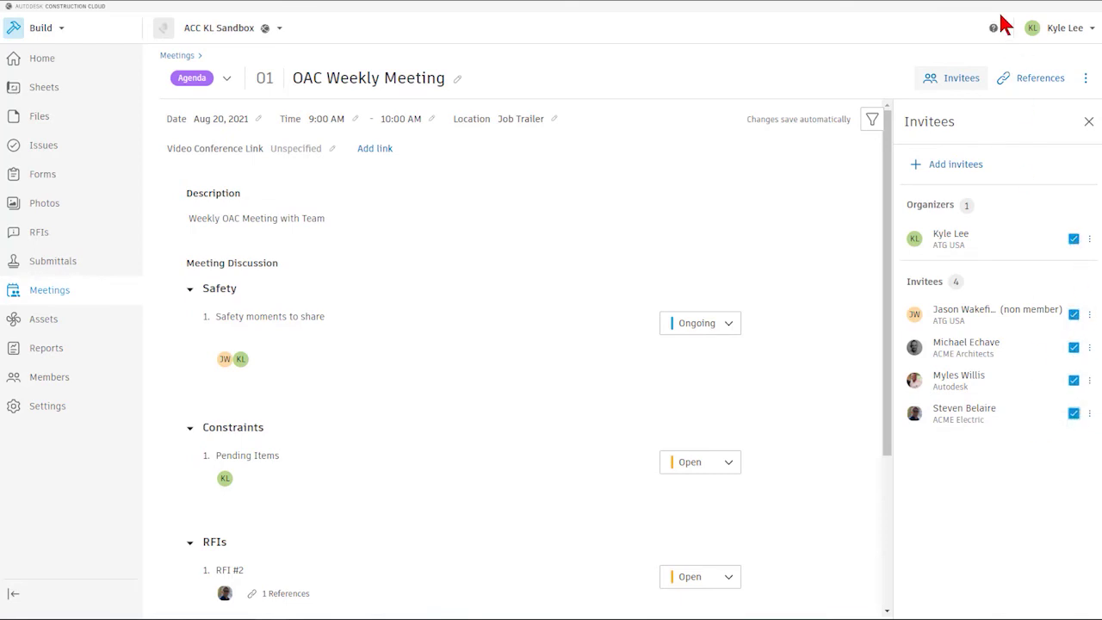
- Review the reference types available for the meeting and the references attached to the first RFIs agenda item
click(1042, 79)
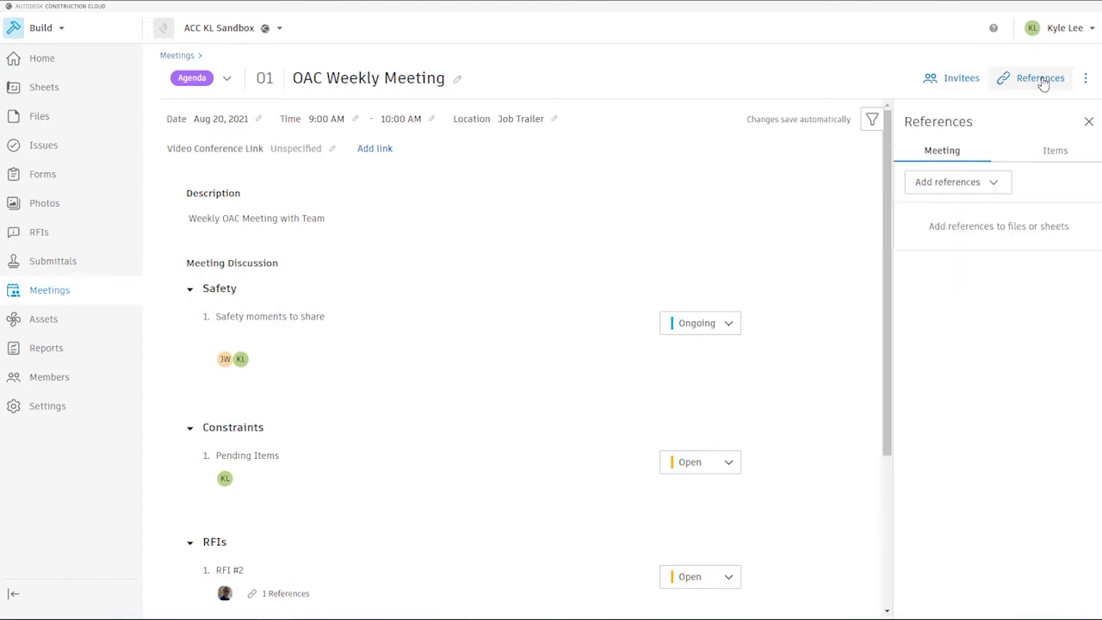
click(1000, 187)
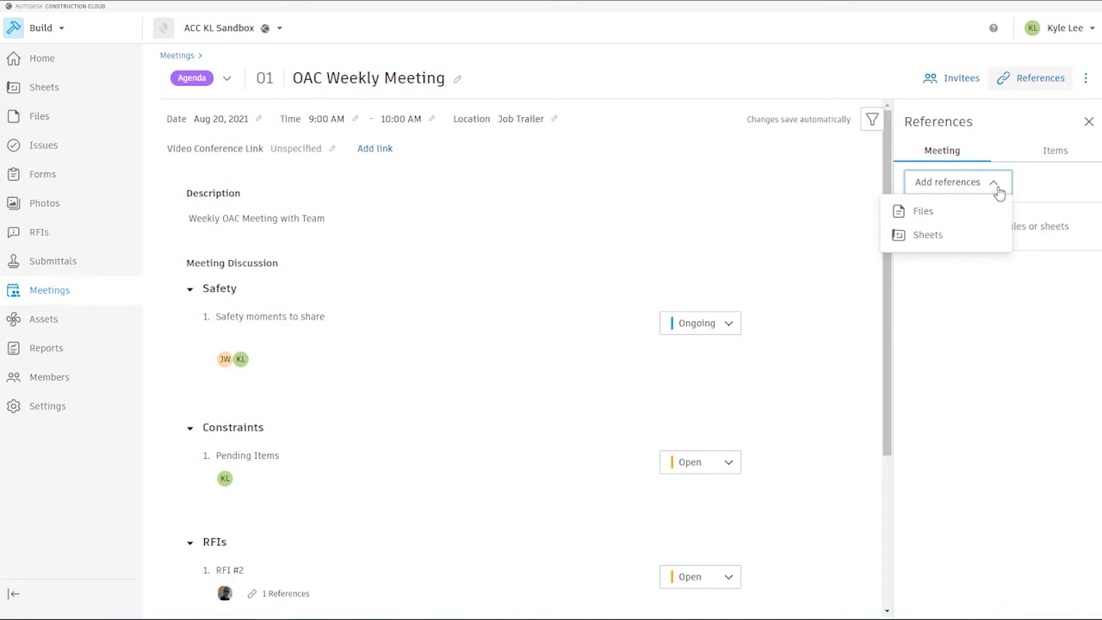
click(1058, 153)
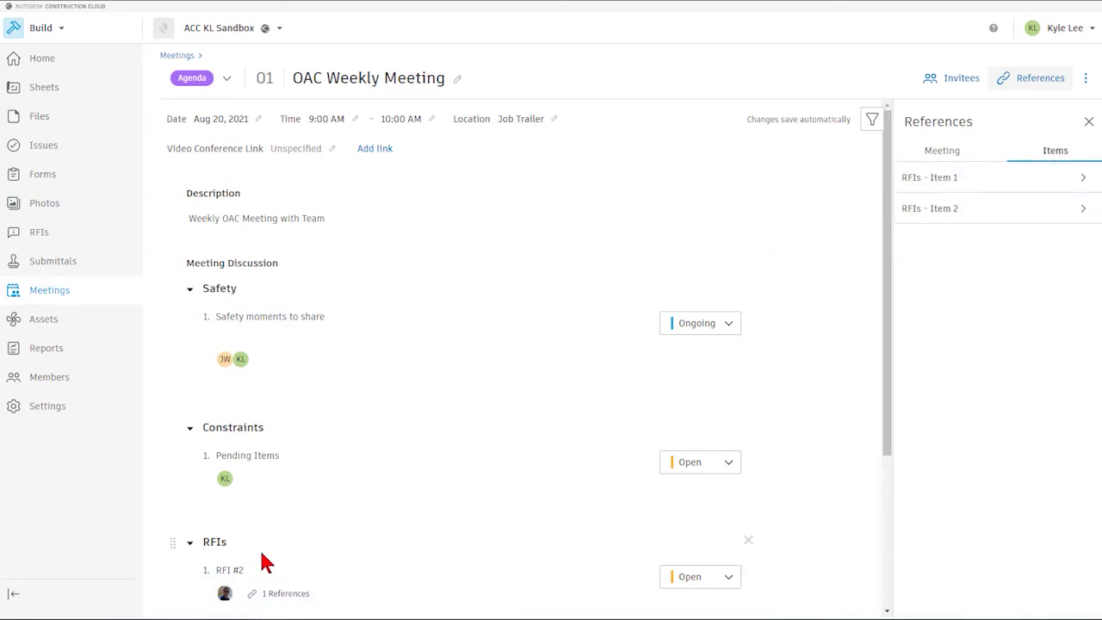
scroll(273, 558, down, 1)
scroll(273, 557, down, 3)
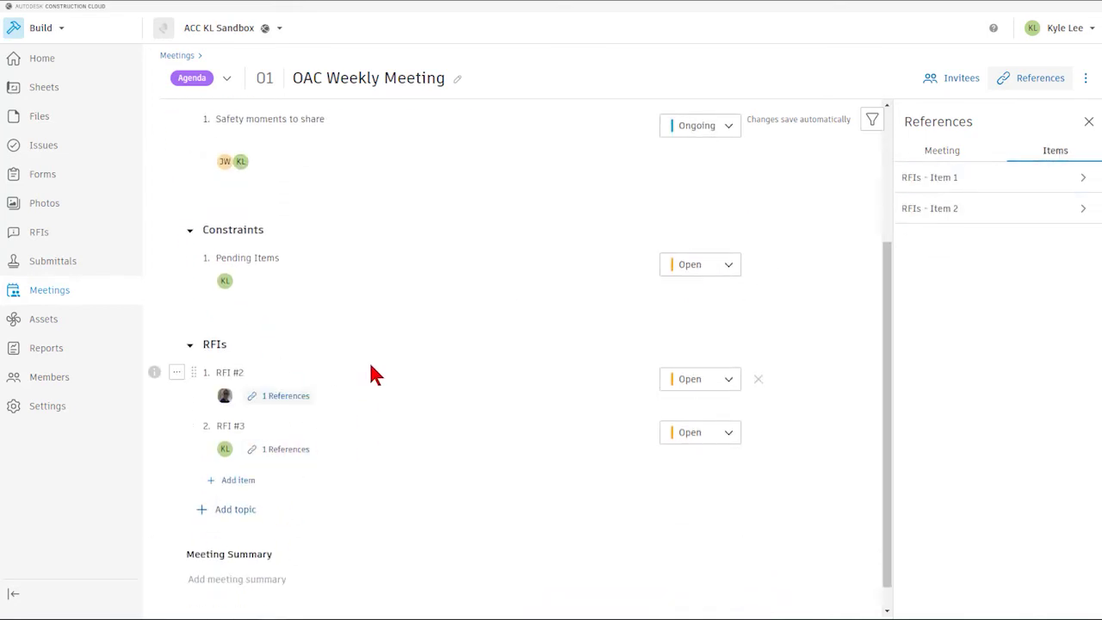
scroll(856, 499, up, 5)
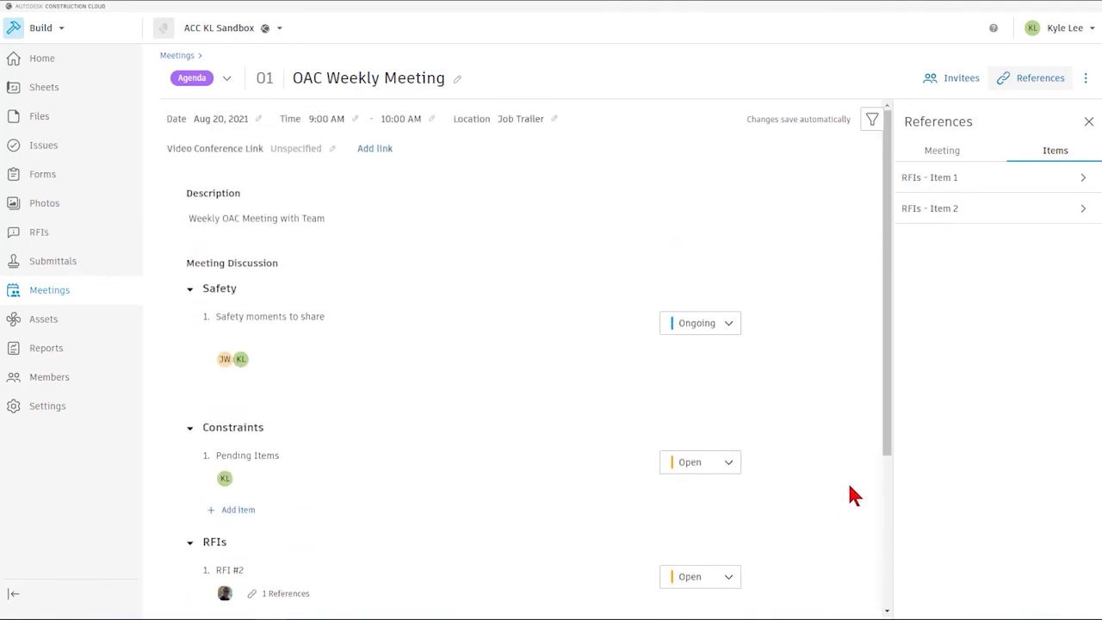
click(1084, 179)
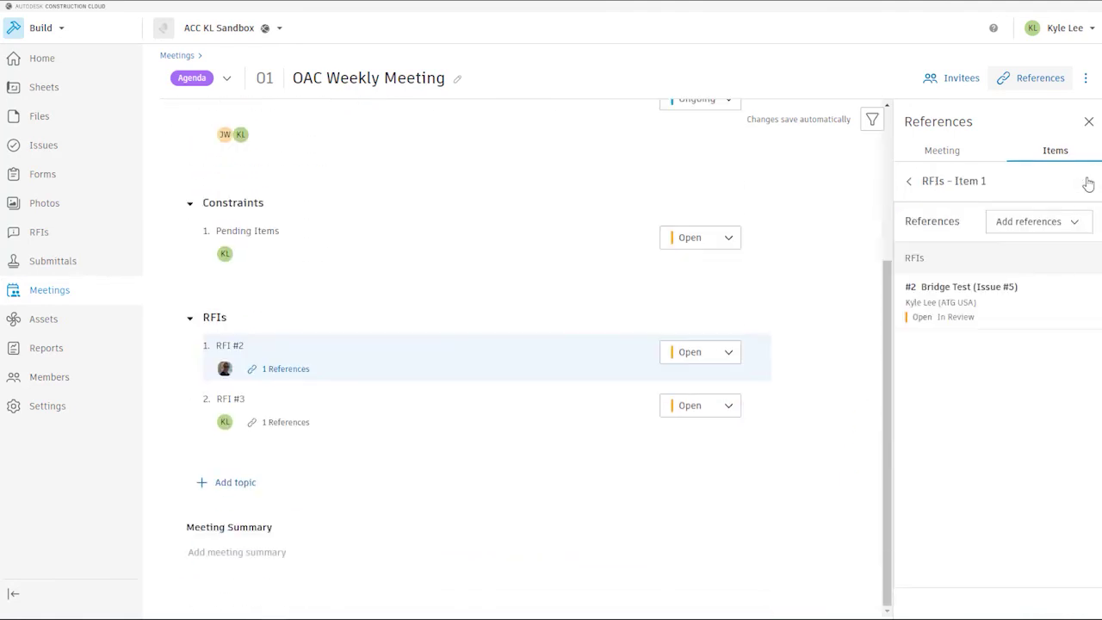
click(912, 184)
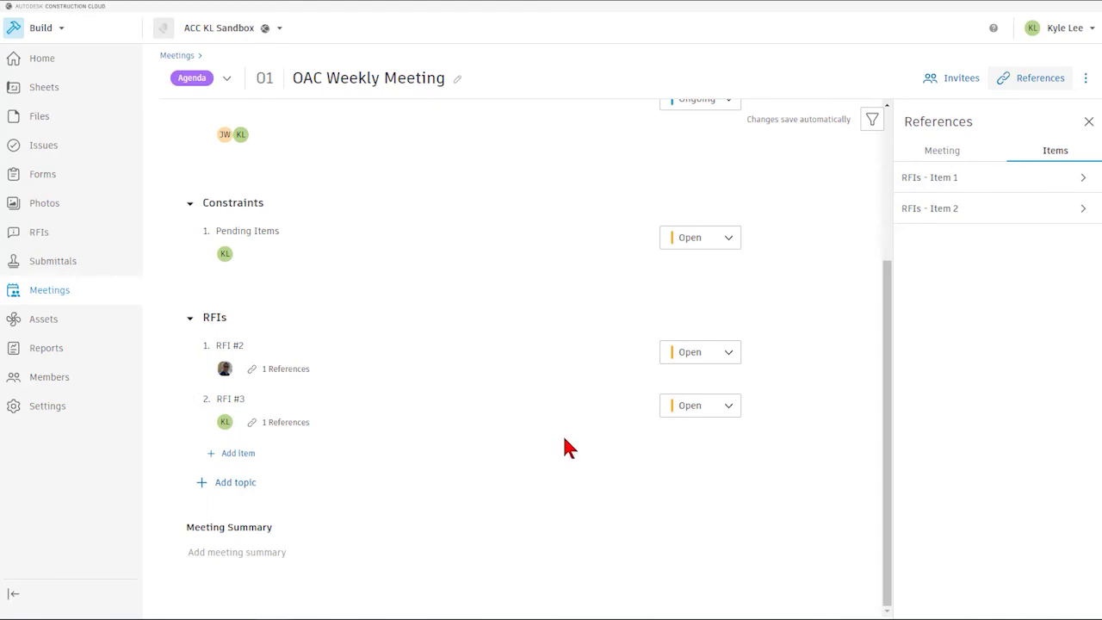
- Set the status of the RFI #3 agenda item to Closed and close the references view
click(731, 406)
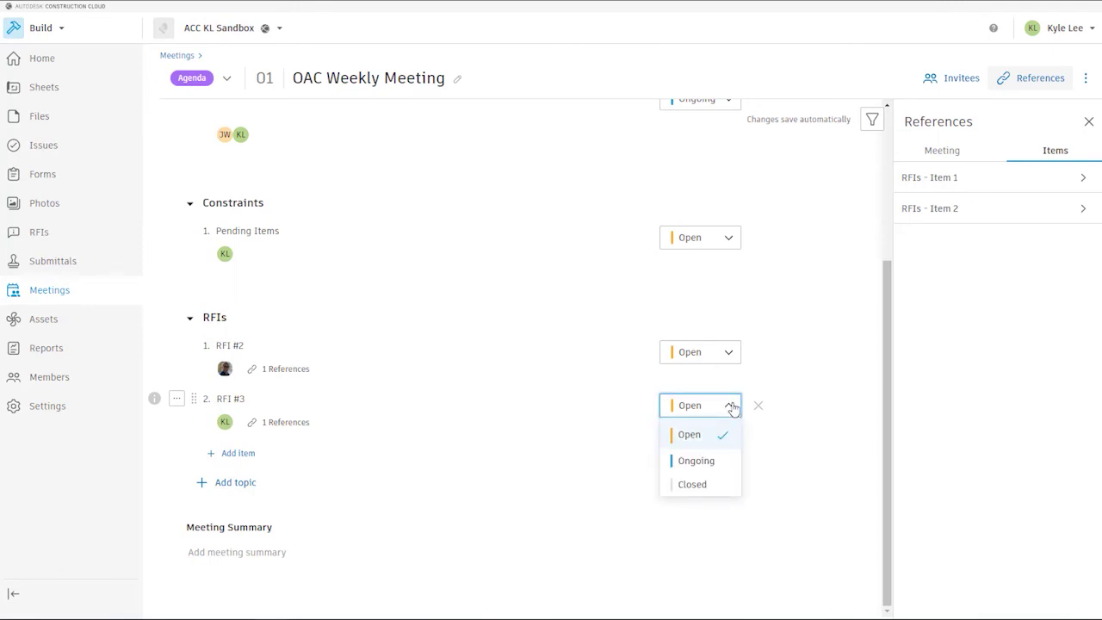
click(706, 488)
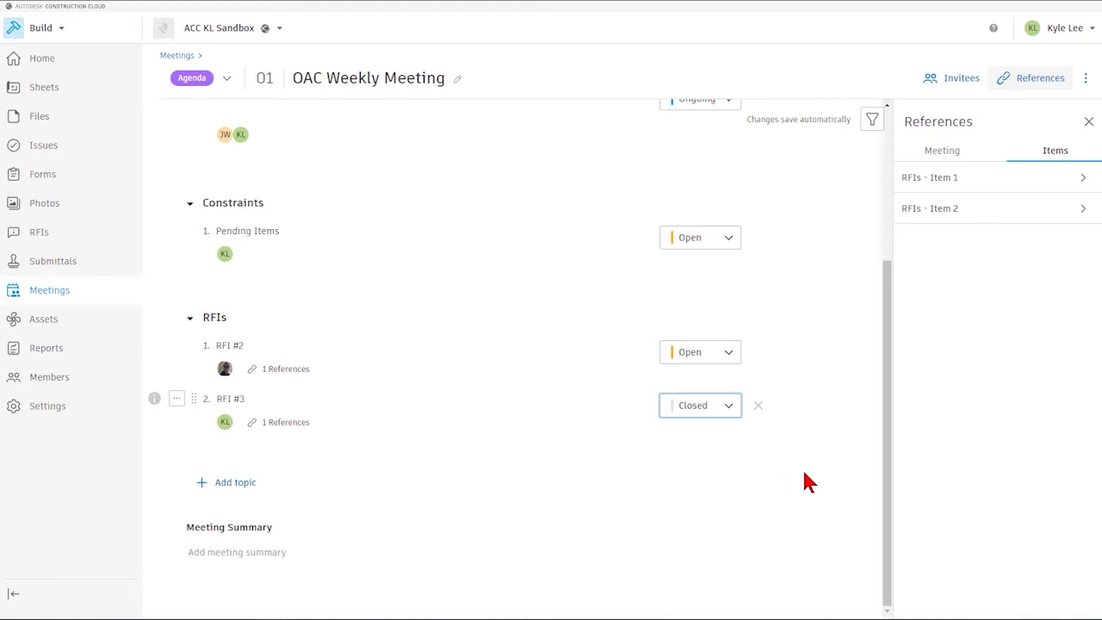
scroll(799, 546, up, 3)
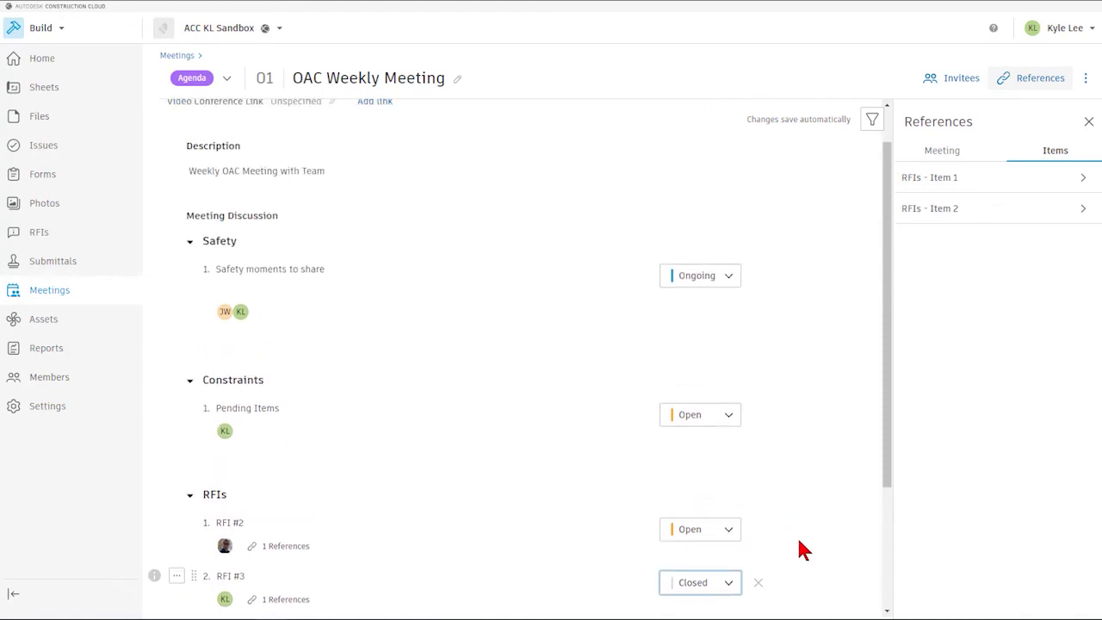
click(1090, 122)
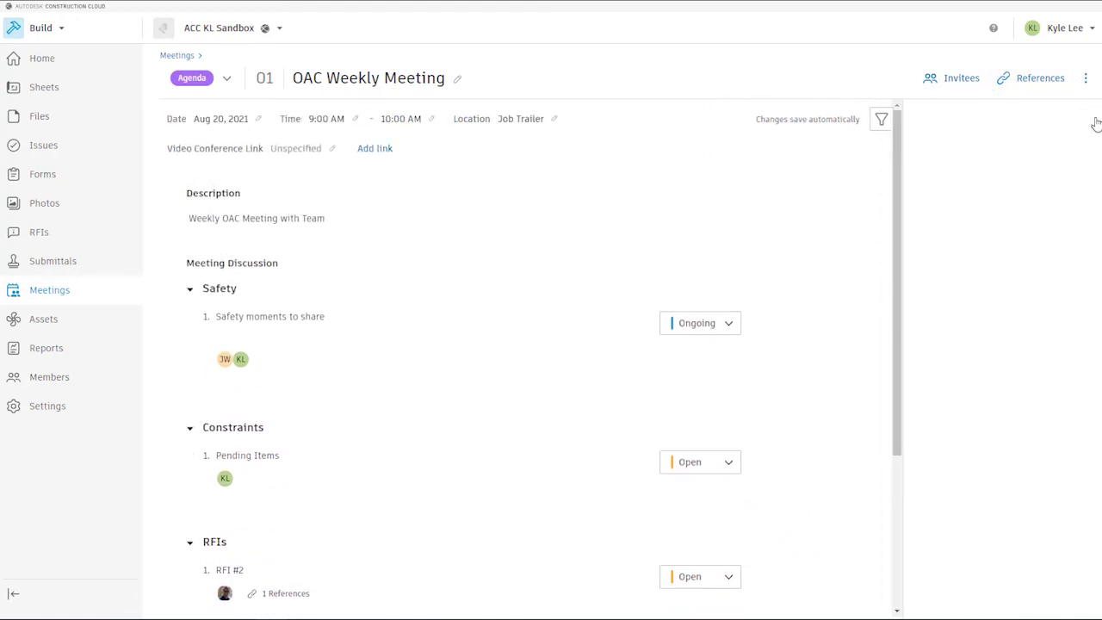
- Change the OAC Weekly Meeting's status from Agenda to Minutes, locking the meeting
click(228, 82)
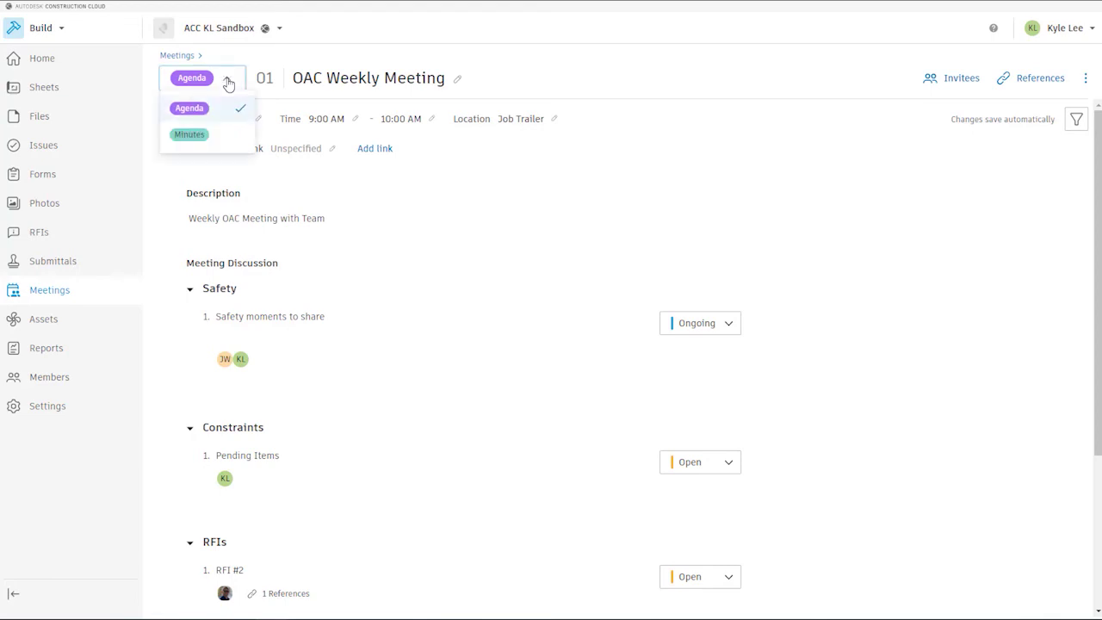
click(191, 135)
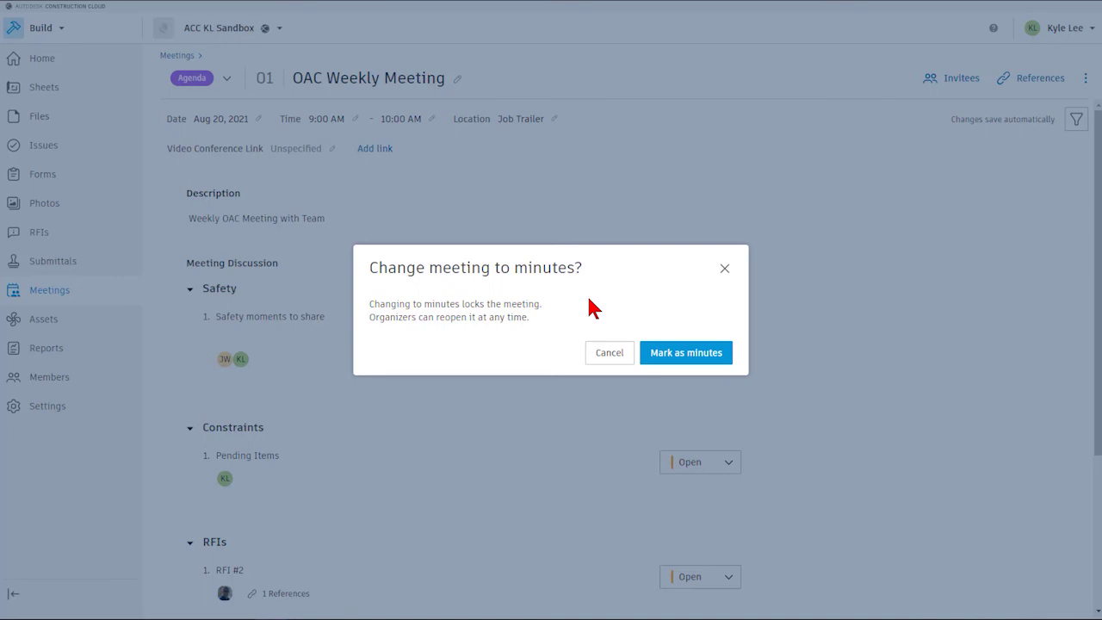
click(703, 353)
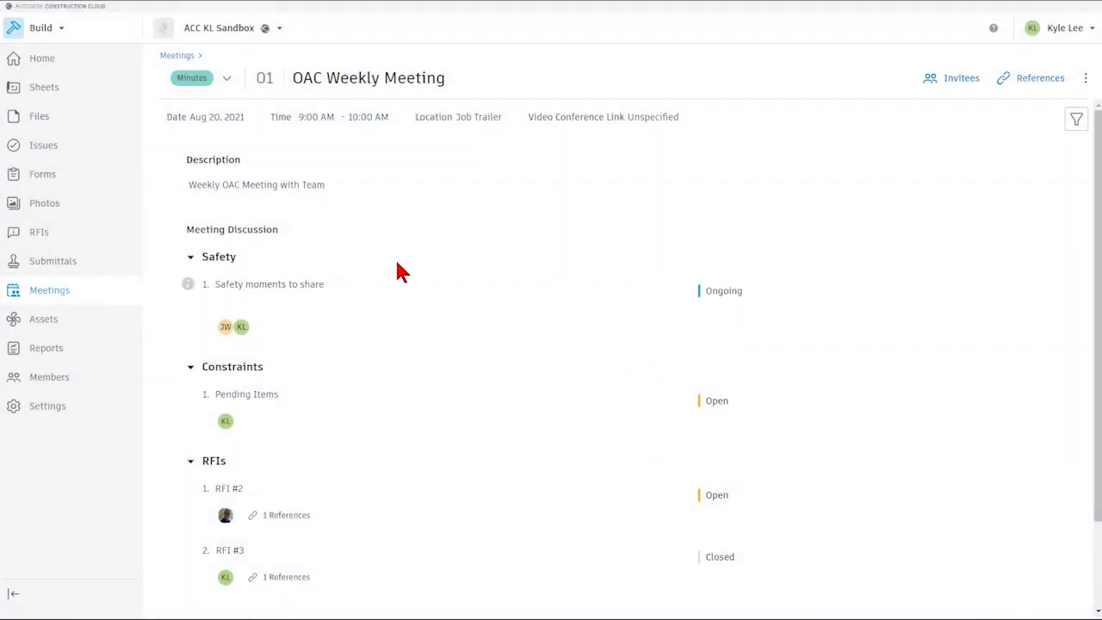
- Open meeting 01 of the Weekly Safety Meeting series and review its agenda and invitee list
click(179, 57)
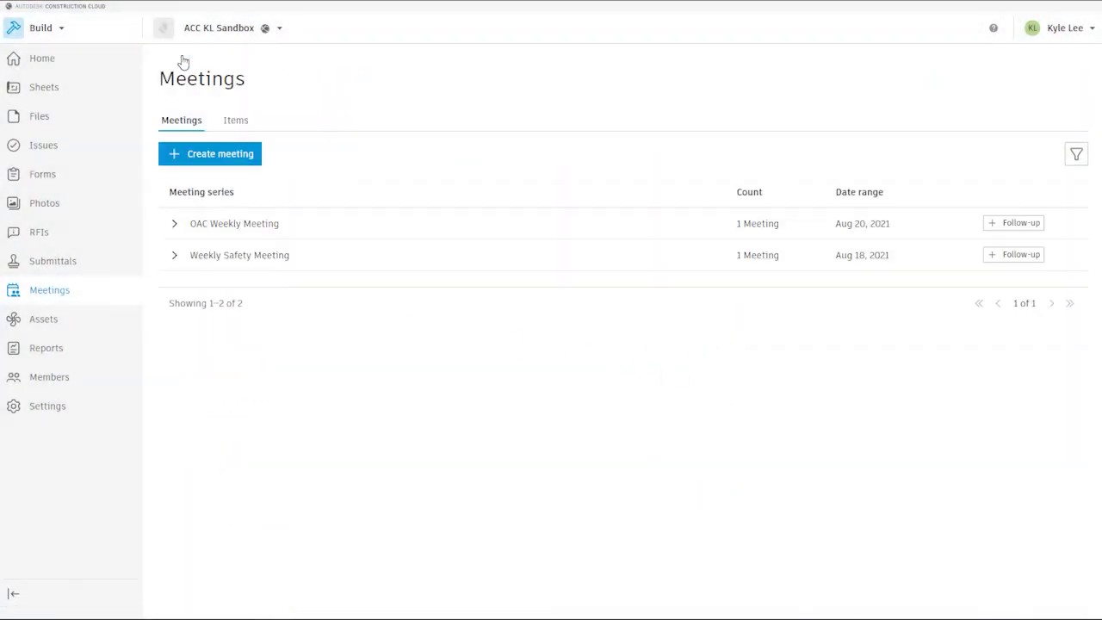
click(173, 259)
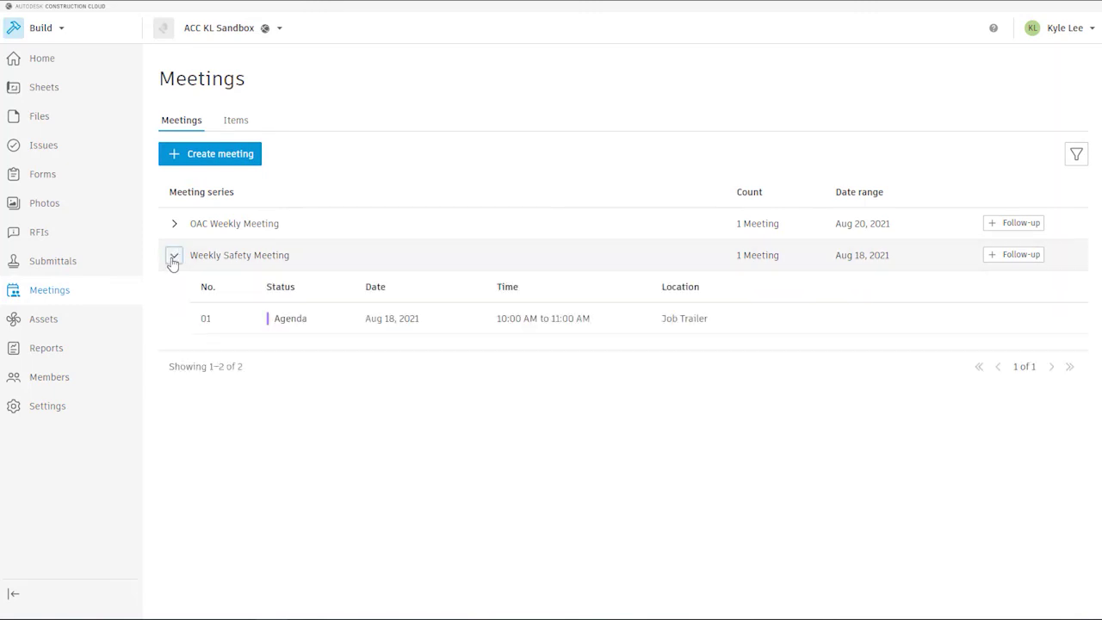
click(285, 318)
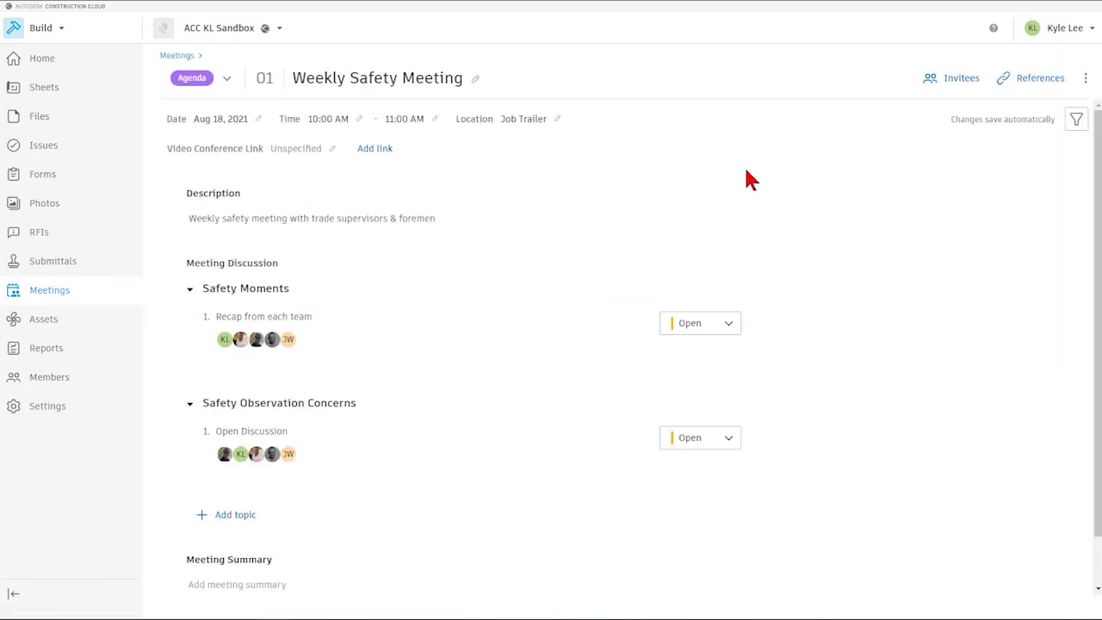
click(962, 78)
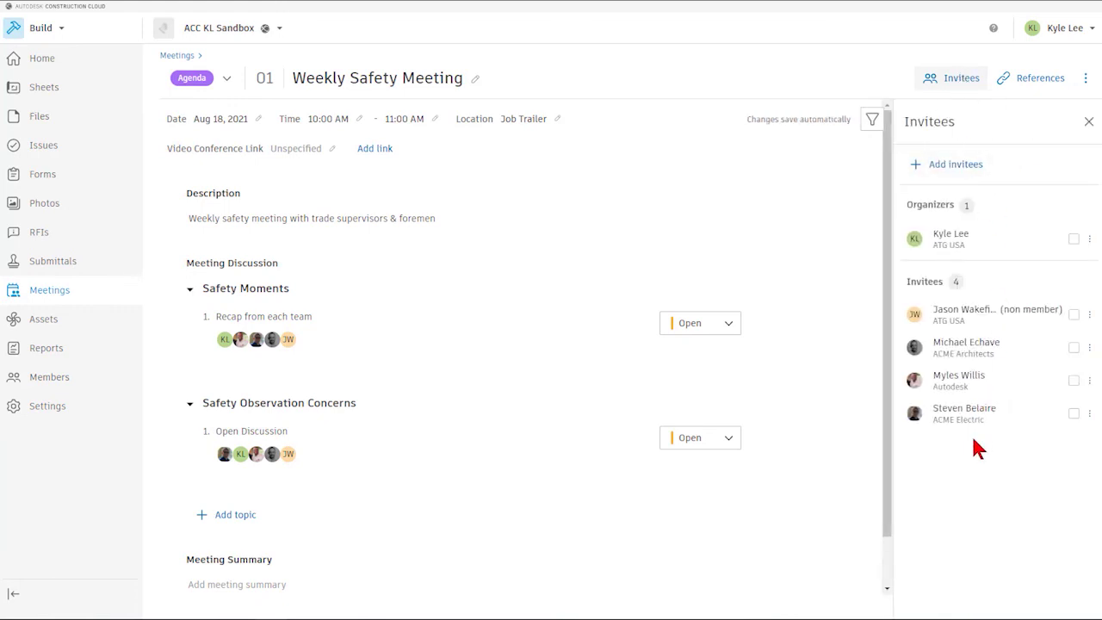
- Review the follow-up, sharing, calendar and PDF export options for the Weekly Safety Meeting, and return to the meetings list
click(1090, 79)
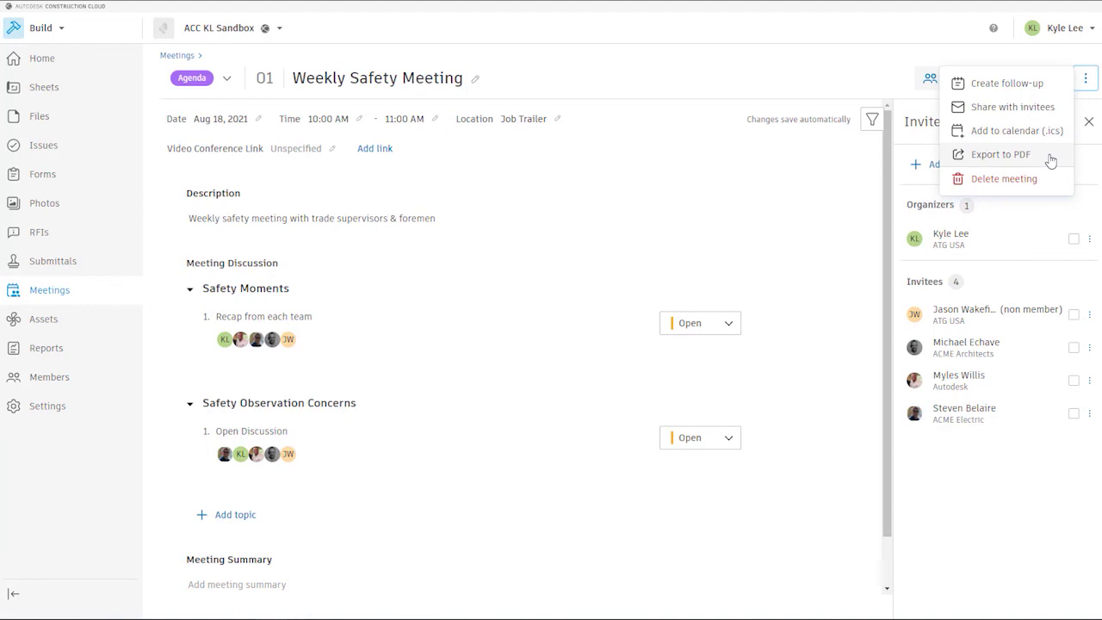
click(862, 86)
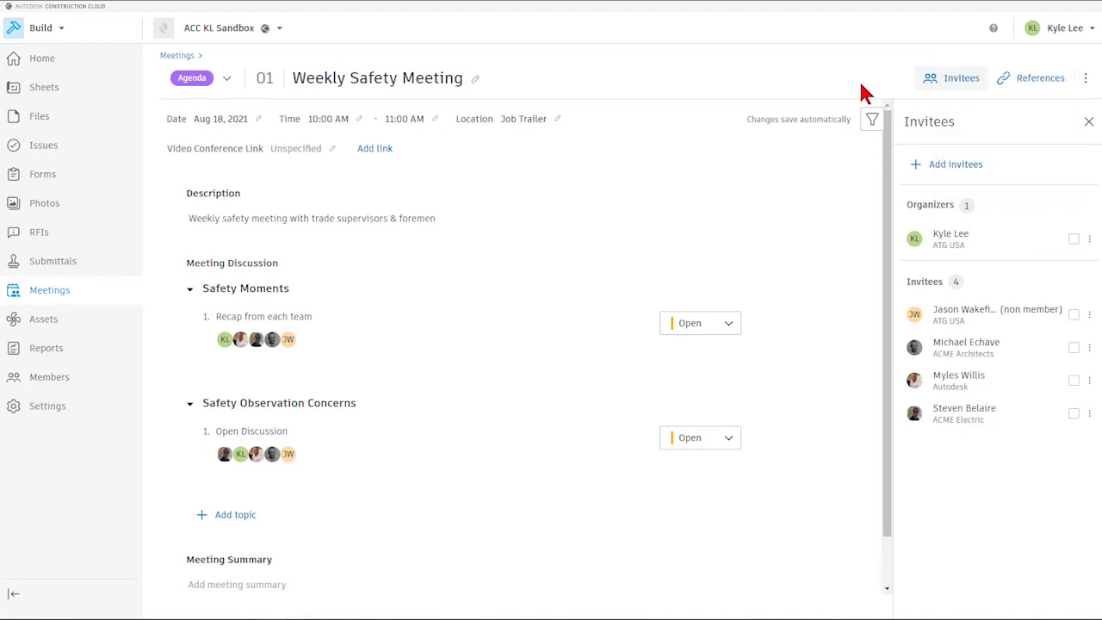
click(181, 56)
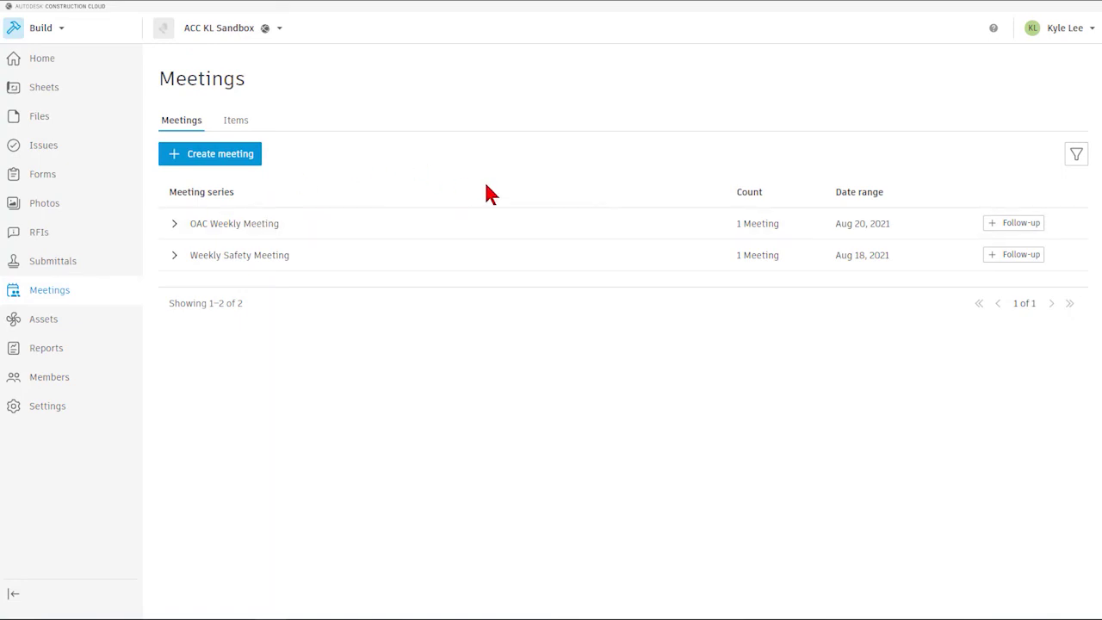